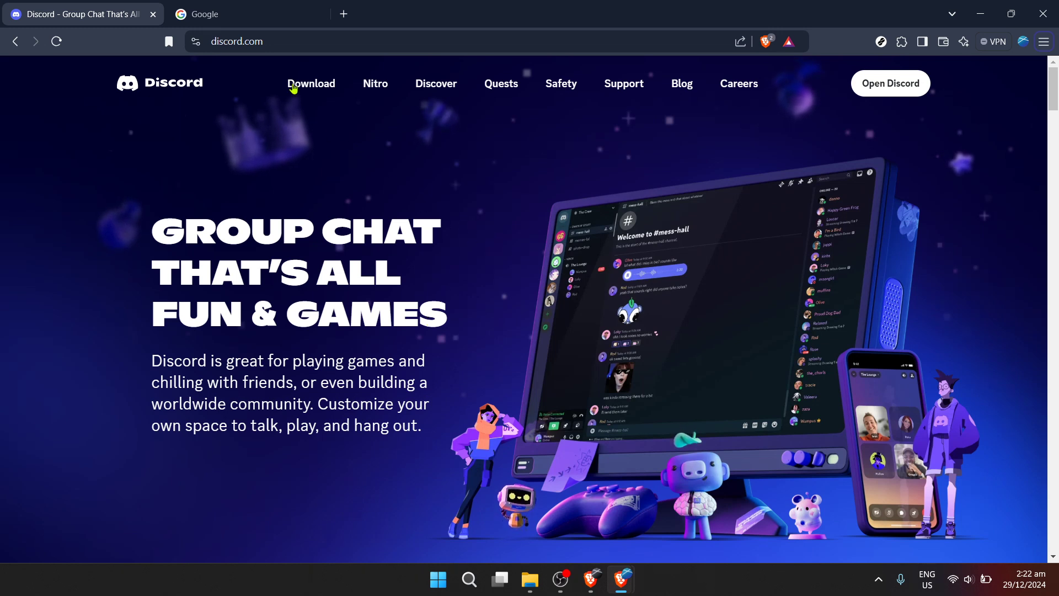
# Search Google for 'betterdiscord' and open the betterdiscord.app homepage from the results
pyautogui.click(253, 15)
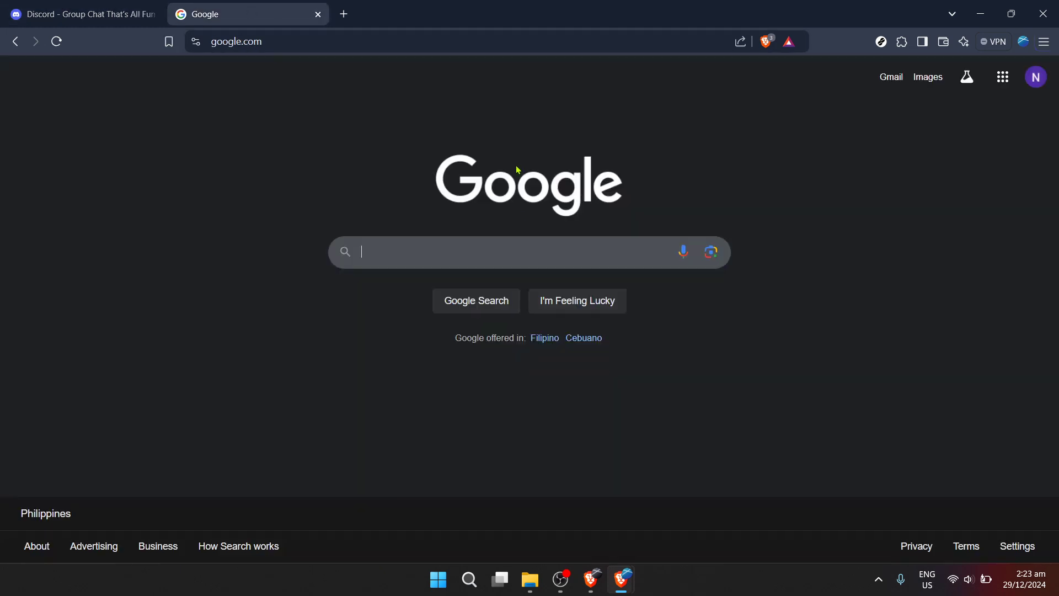
pyautogui.click(400, 257)
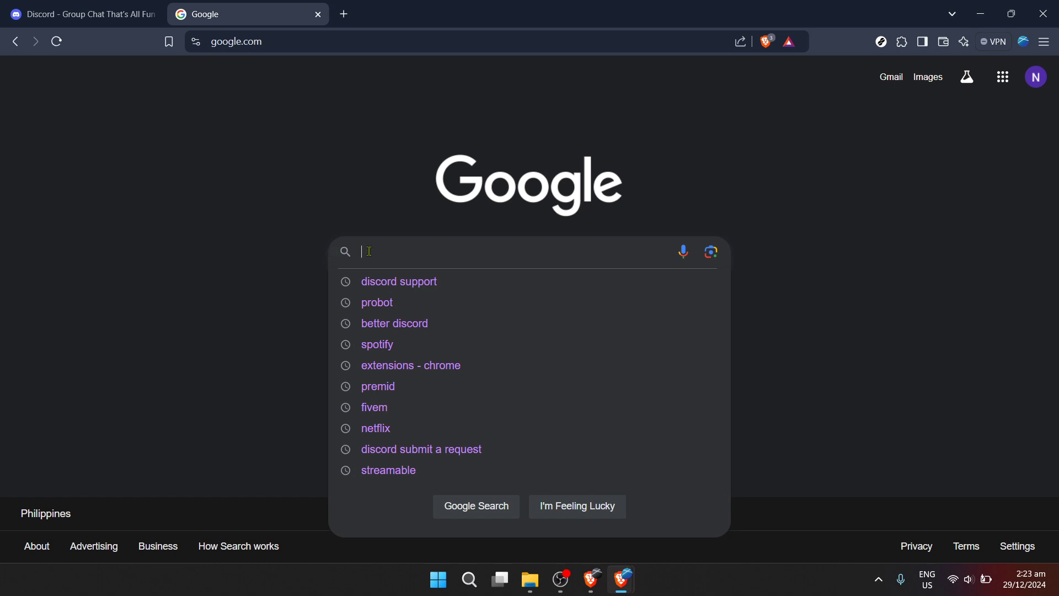
pyautogui.click(413, 324)
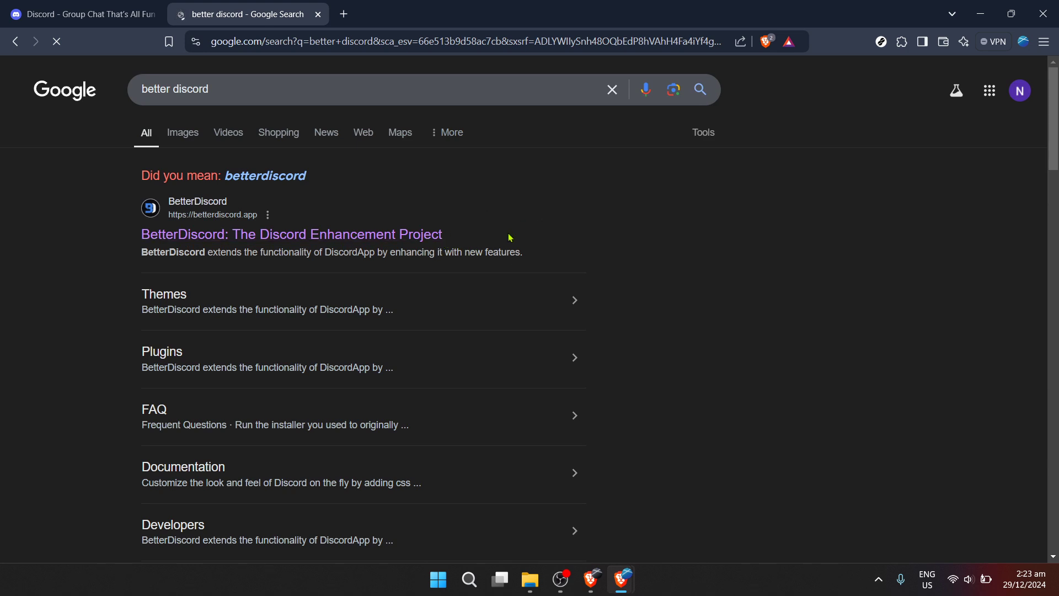
pyautogui.click(295, 178)
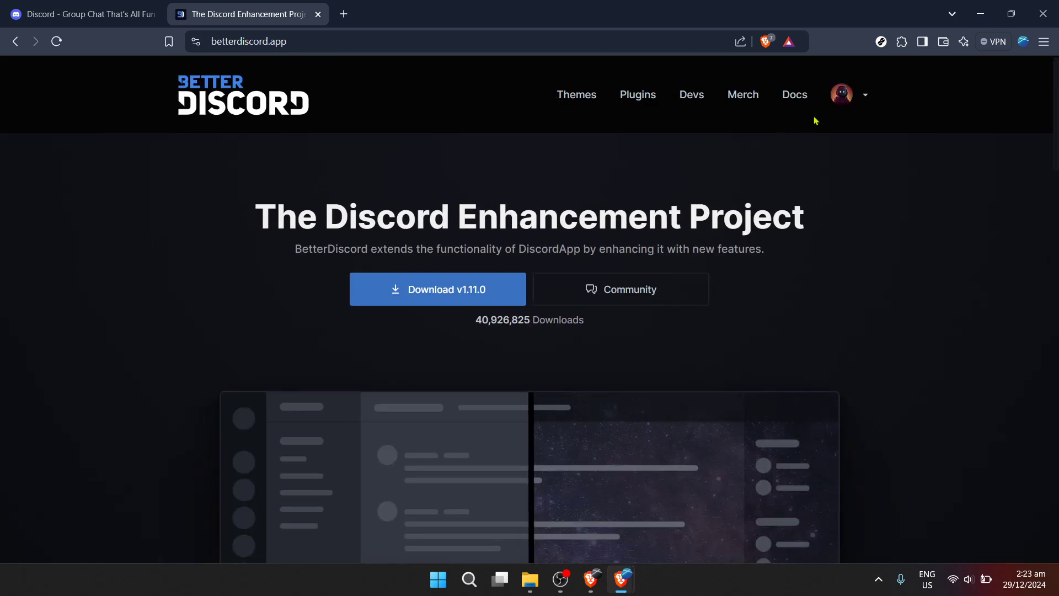
# Log out of BetterDiscord, then reconnect with Discord and authorize BetterDiscordWeb
pyautogui.click(848, 98)
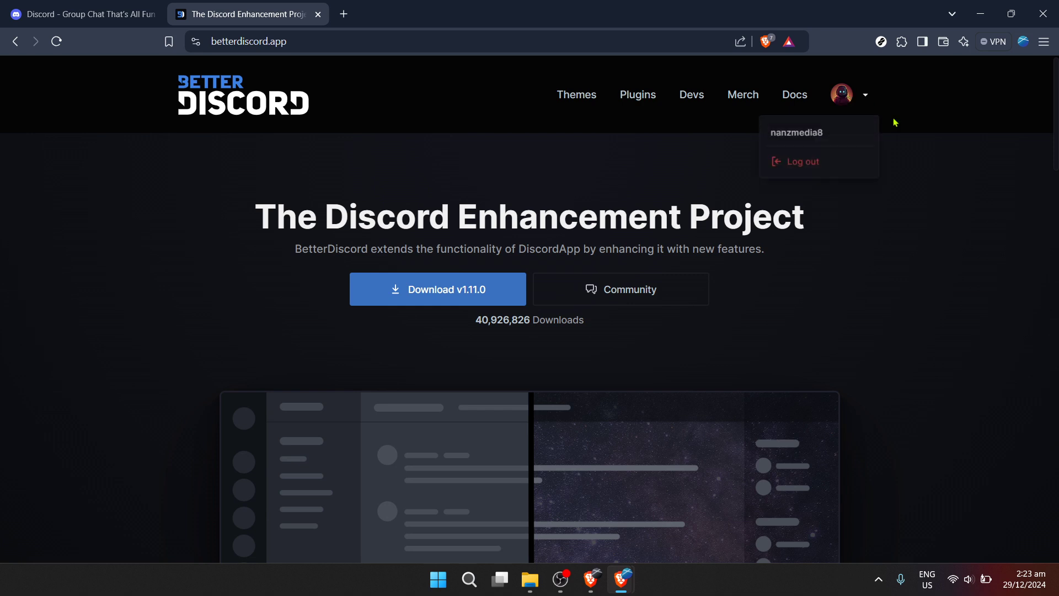
pyautogui.click(812, 171)
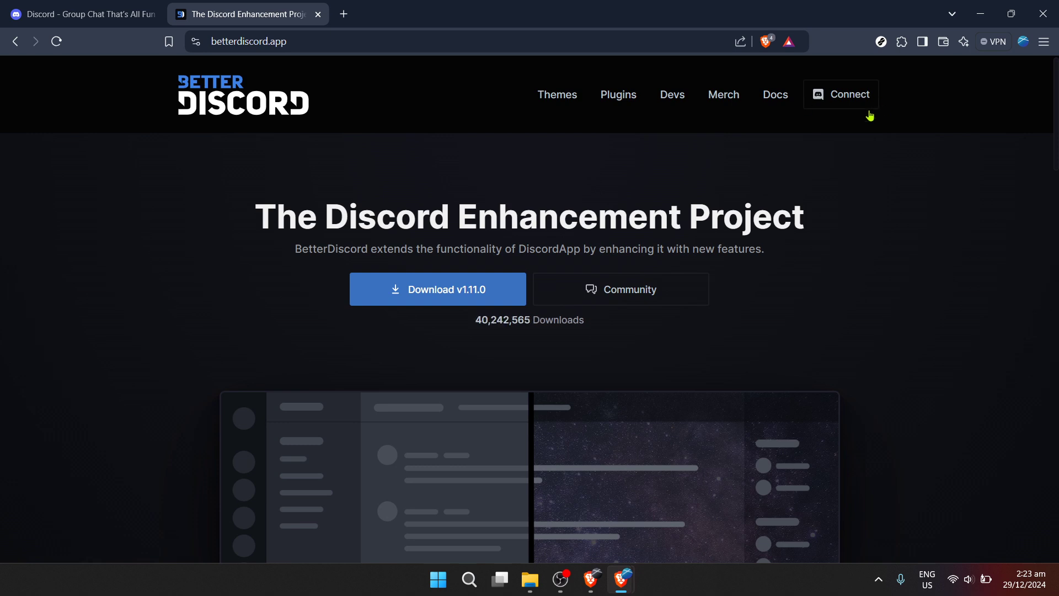
pyautogui.click(839, 102)
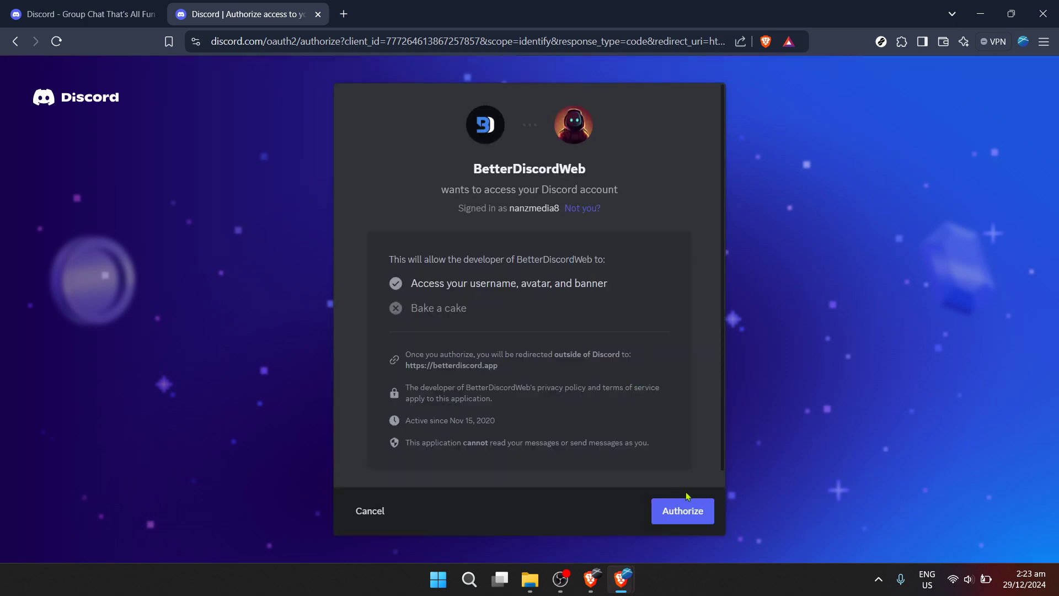
pyautogui.click(678, 512)
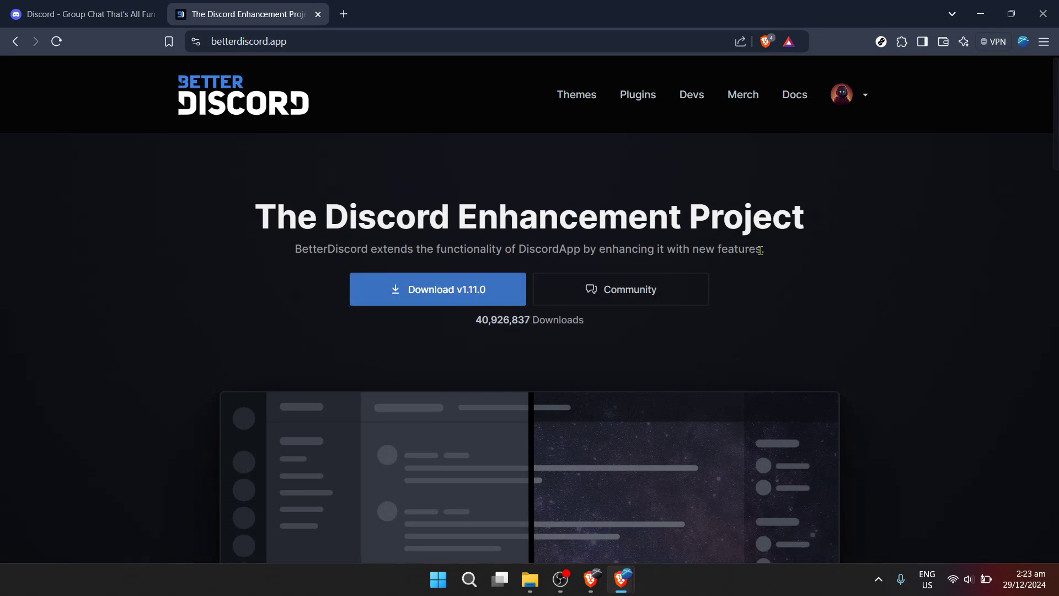
# Search the Plugins catalogue for 'translate' to show DevilBro's Translator plugin
pyautogui.click(648, 102)
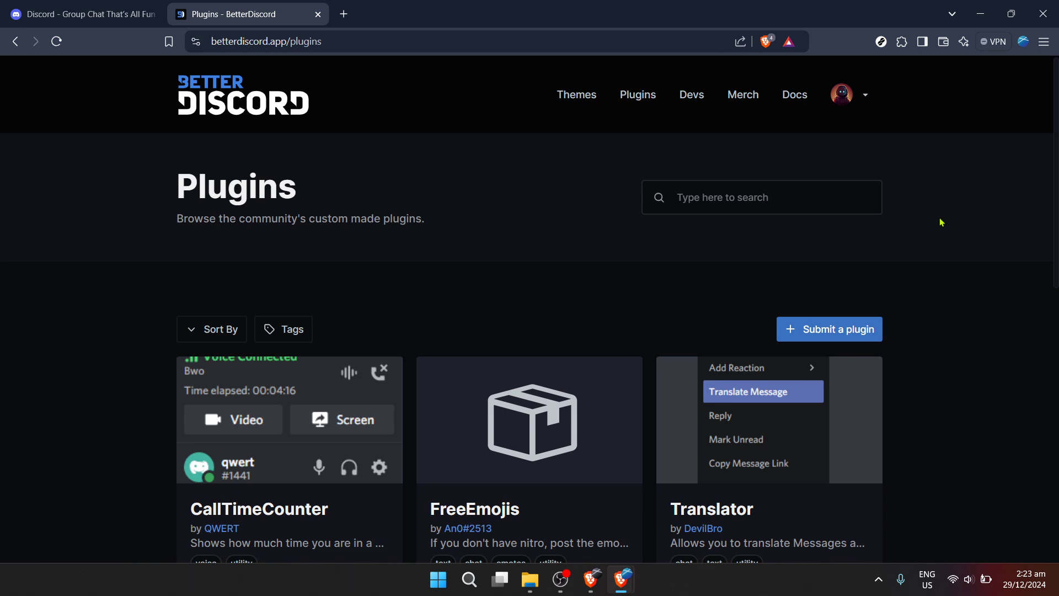
pyautogui.click(797, 196)
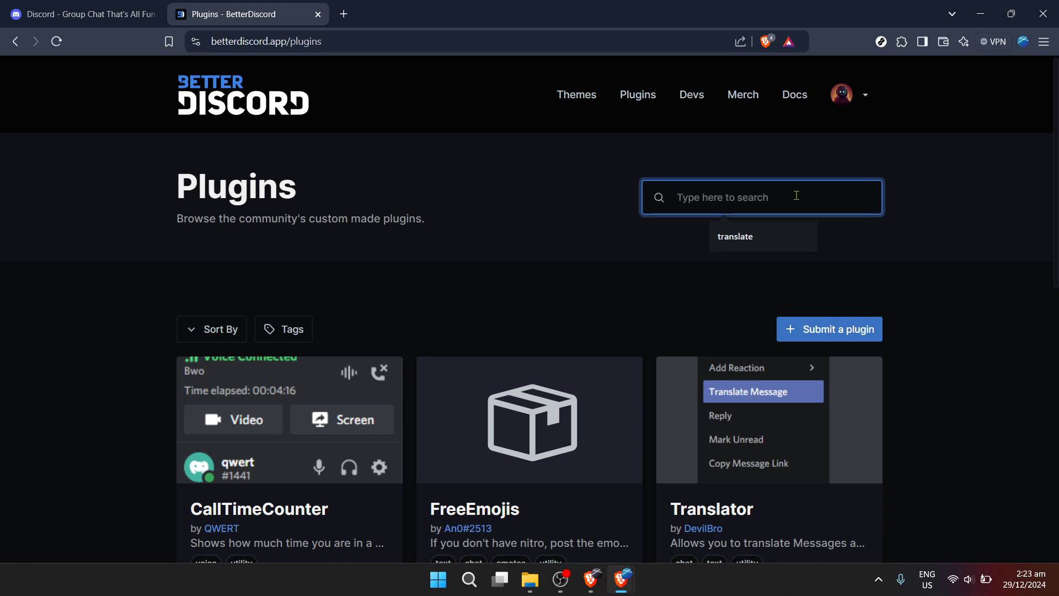
pyautogui.click(764, 236)
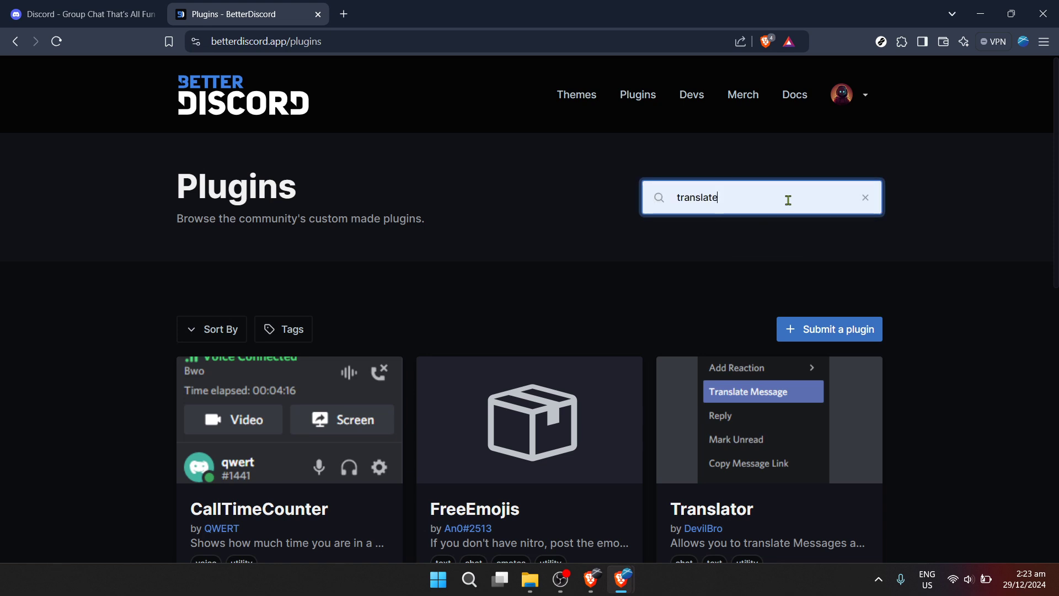
pyautogui.press('Return')
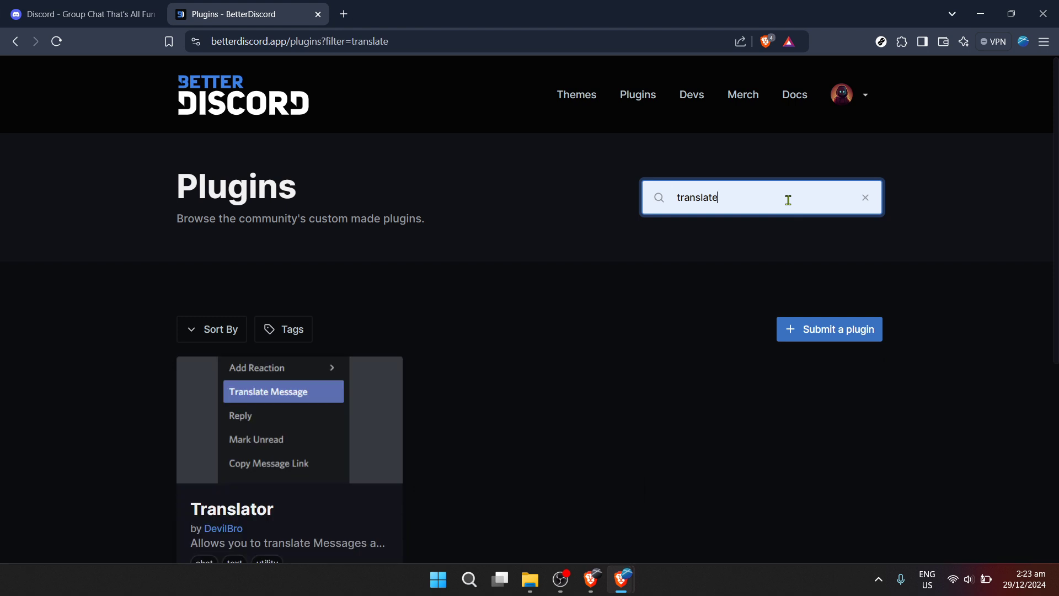
pyautogui.scroll(-1, 709, 253)
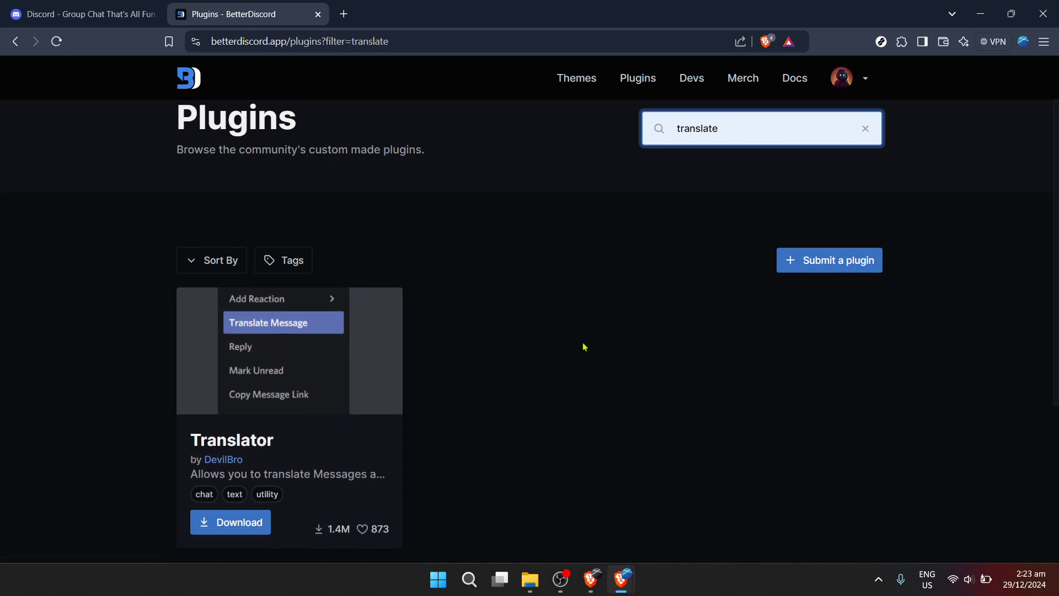
pyautogui.scroll(-1, 583, 346)
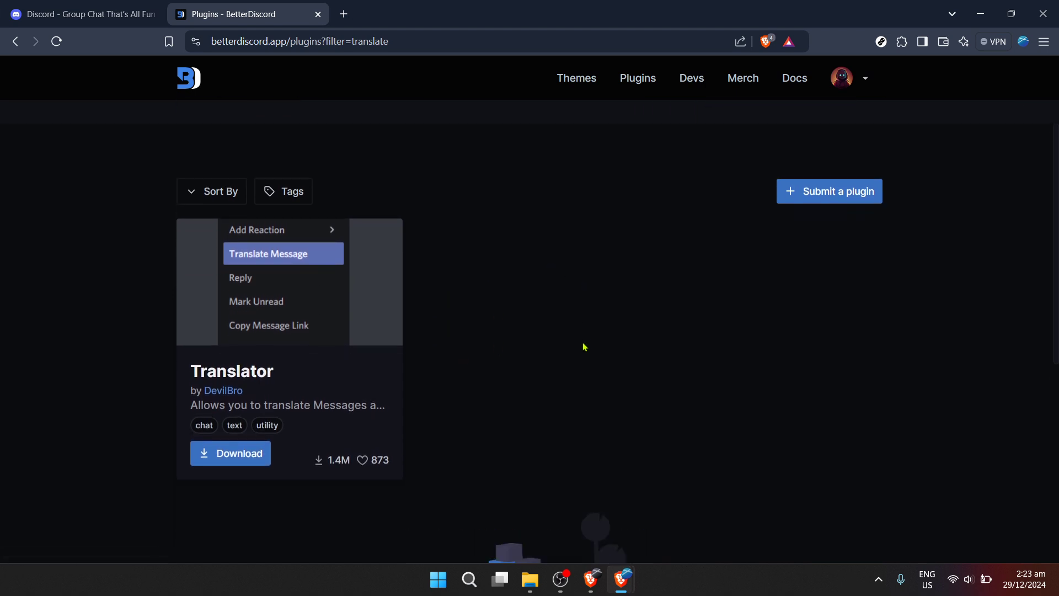
# Open the Translator plugin page and download it, bringing up the Translator.plugin save dialog
pyautogui.click(335, 274)
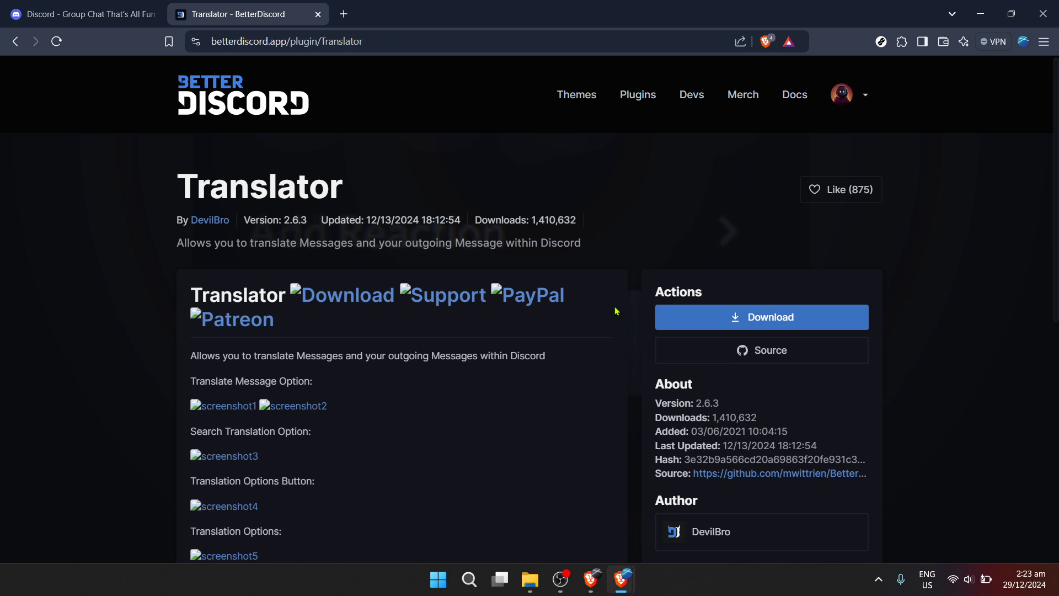
pyautogui.click(696, 317)
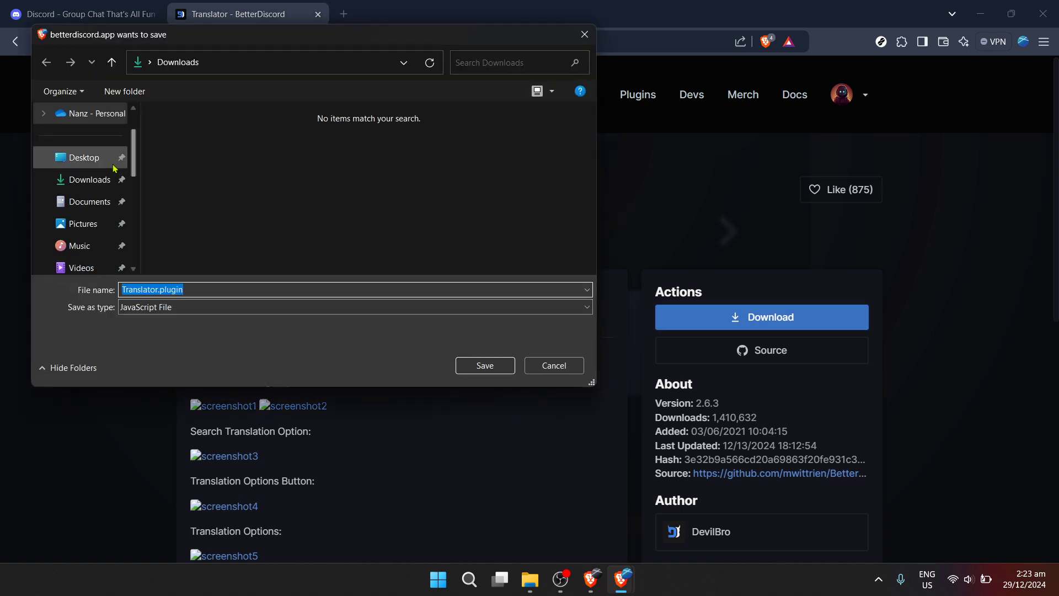
# Choose Downloads as the save location for Translator.plugin
pyautogui.click(89, 179)
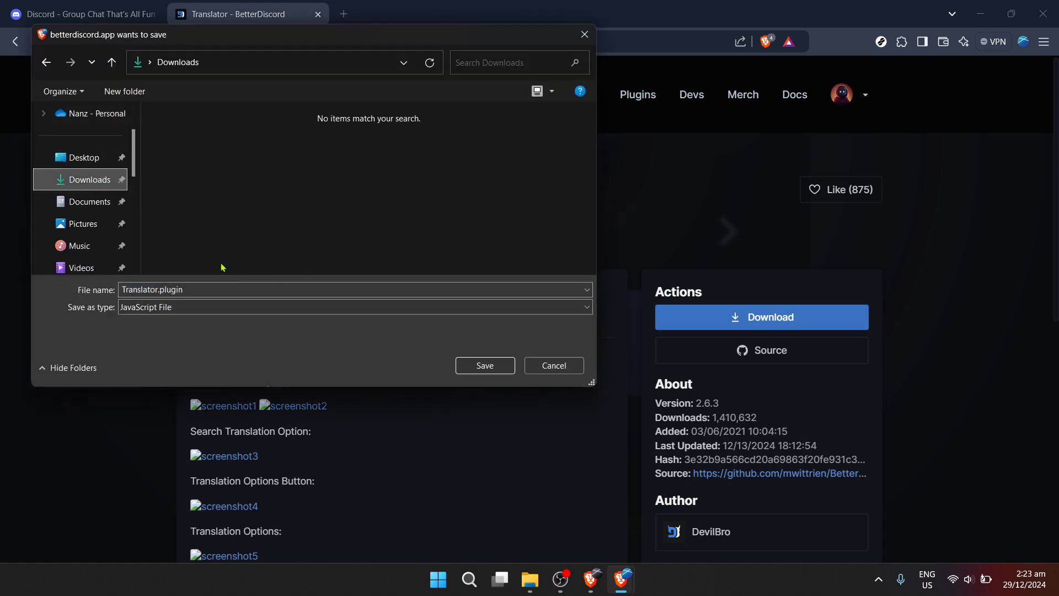